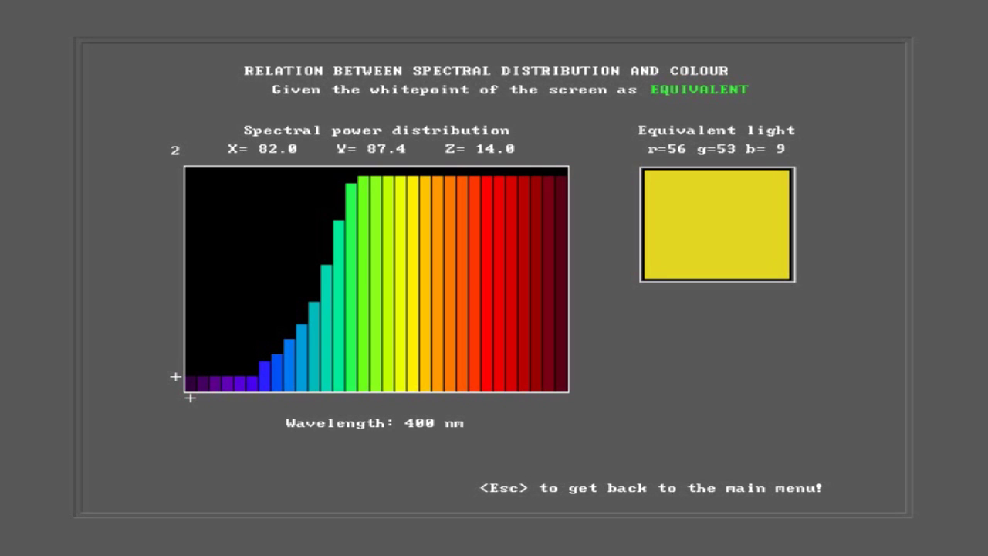
Step: Open the Complementary Spectral Distributions page and move the wavelength cursor to 580 nm
key(Return)
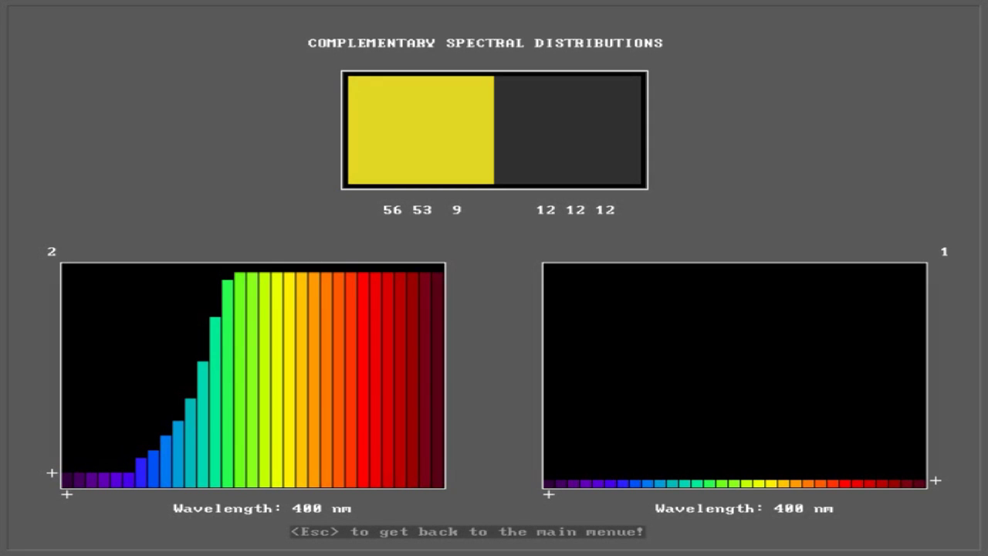
key(Right)
key(Right)
key(Right)
key(Right)
key(Right)
key(Right)
key(Right)
key(Right)
key(Right)
key(Right)
key(Right)
key(Right)
key(Right)
key(Right)
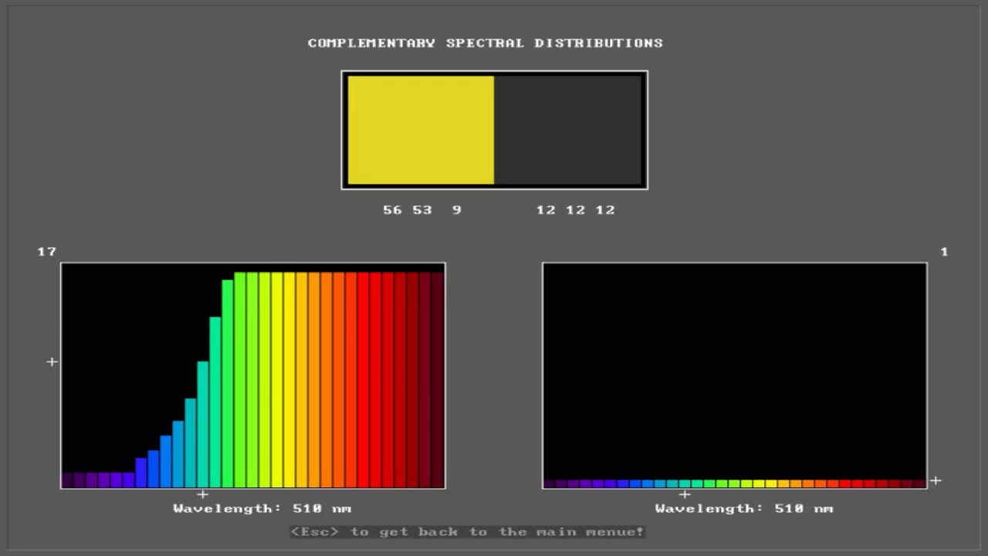
key(Right)
key(Right)
key(Right)
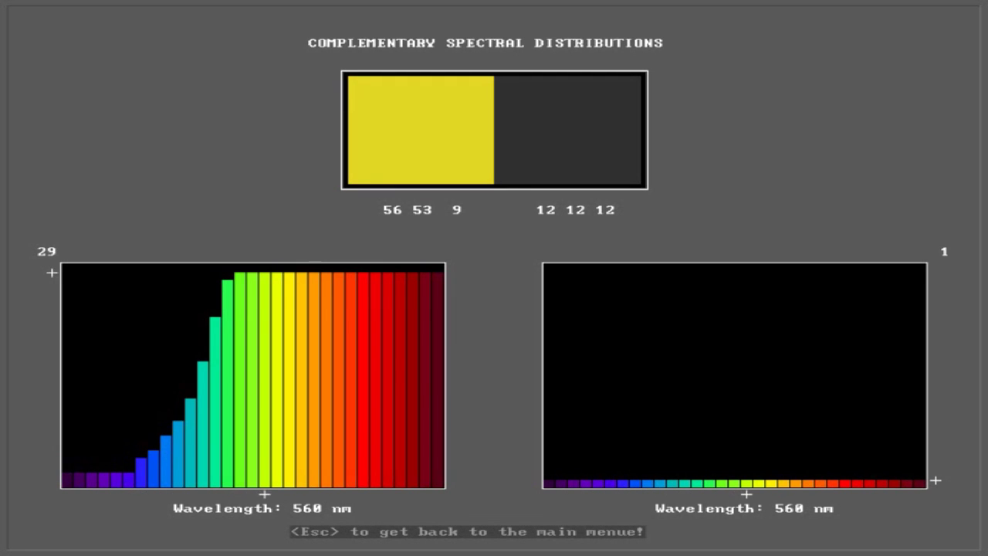
key(Right)
Step: Transfer all the 580 nm and 570 nm power into the right-hand spectrum
key(Down)
key(Down)
key(Down)
key(Down)
key(Down)
key(Down)
key(Down)
key(Down)
key(Down)
key(Down)
key(Down)
key(Down)
key(Down)
key(Down)
key(Down)
key(Down)
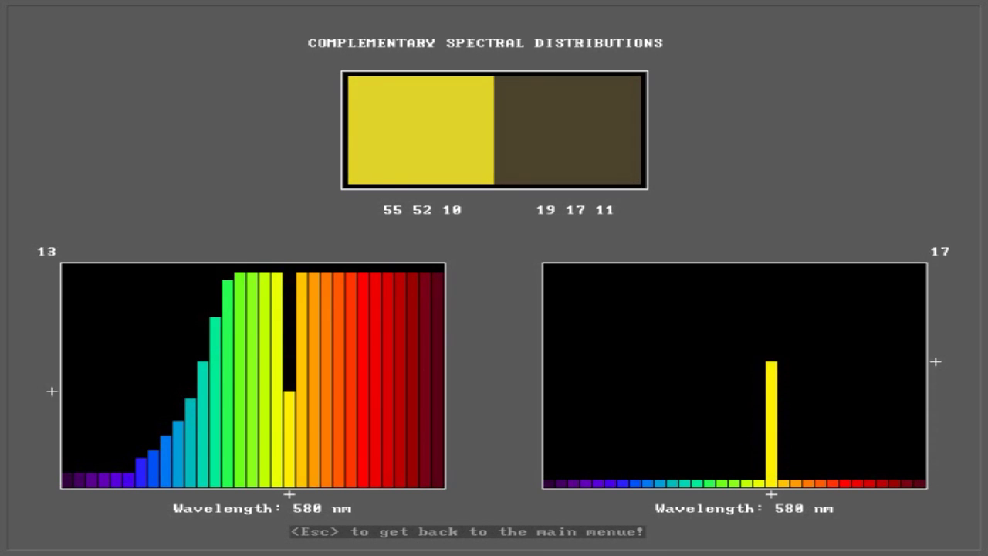
key(Down)
key(Down)
key(Down)
key(Down)
key(Down)
key(Down)
key(Down)
key(Down)
key(Down)
key(Down)
key(Down)
key(Down)
key(Down)
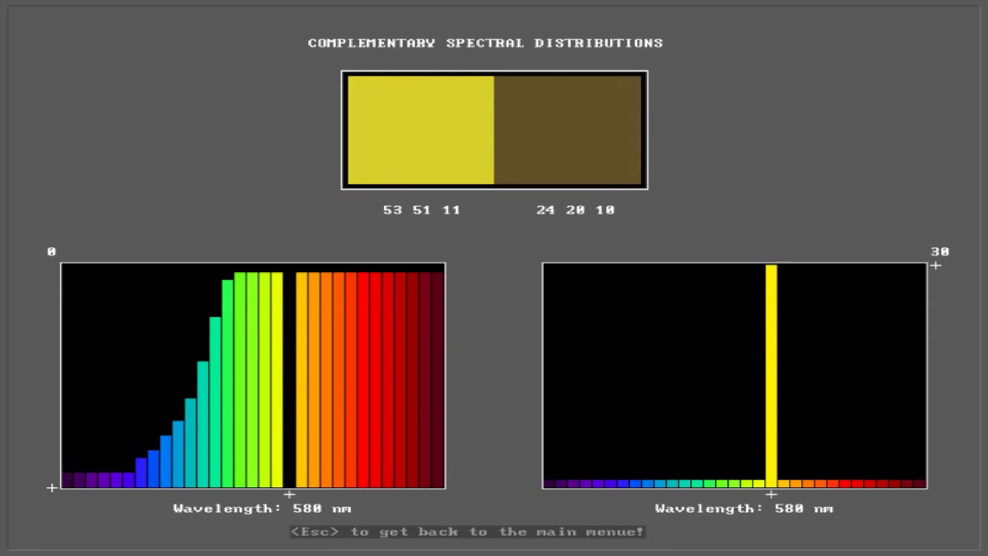
key(Left)
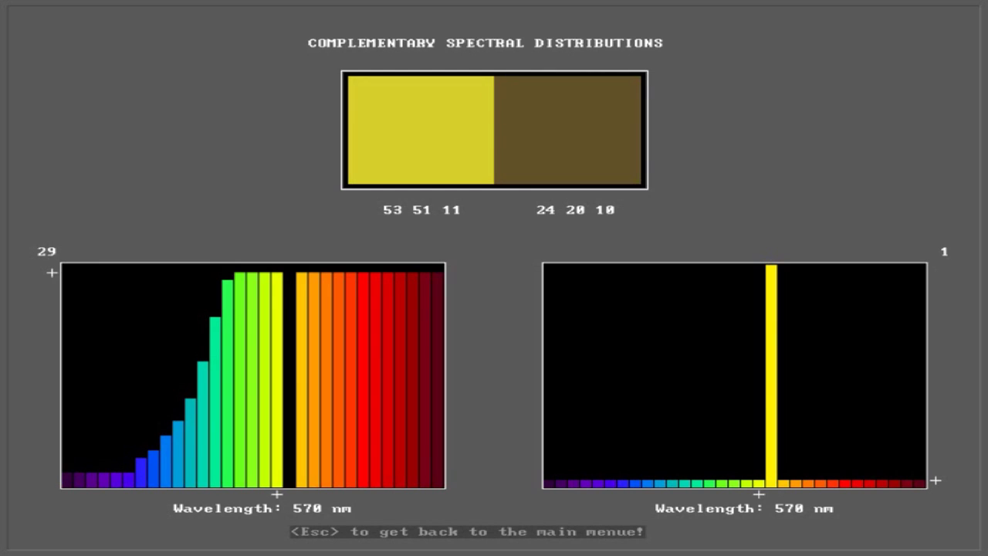
key(Down)
key(Down)
key(Down)
key(Down)
key(Down)
key(Down)
key(Down)
key(Down)
key(Down)
key(Down)
key(Down)
key(Down)
key(Down)
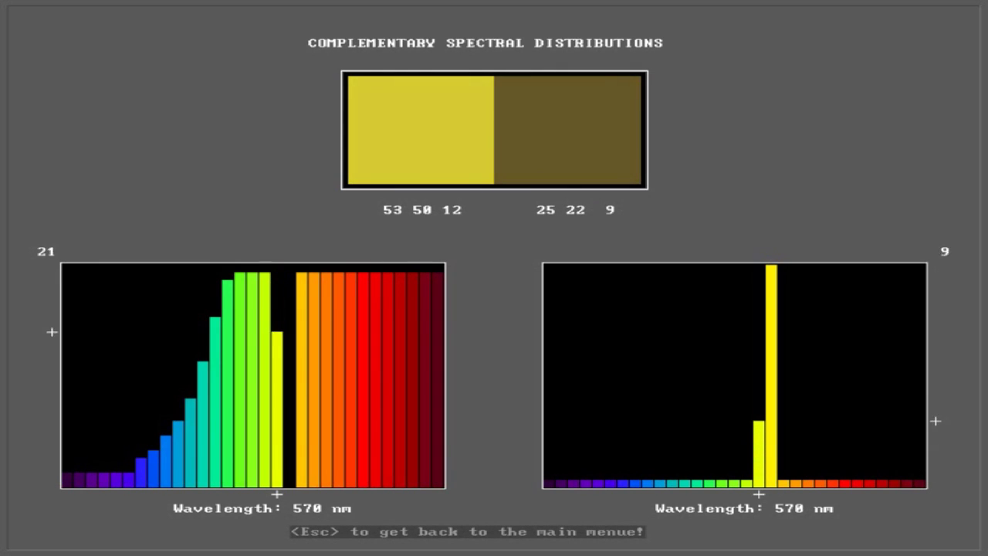
key(Down)
key(Down)
key(Down)
key(Down)
key(Down)
key(Down)
key(Down)
key(Down)
key(Down)
key(Down)
key(Down)
key(Down)
key(Down)
key(Down)
key(Down)
key(Down)
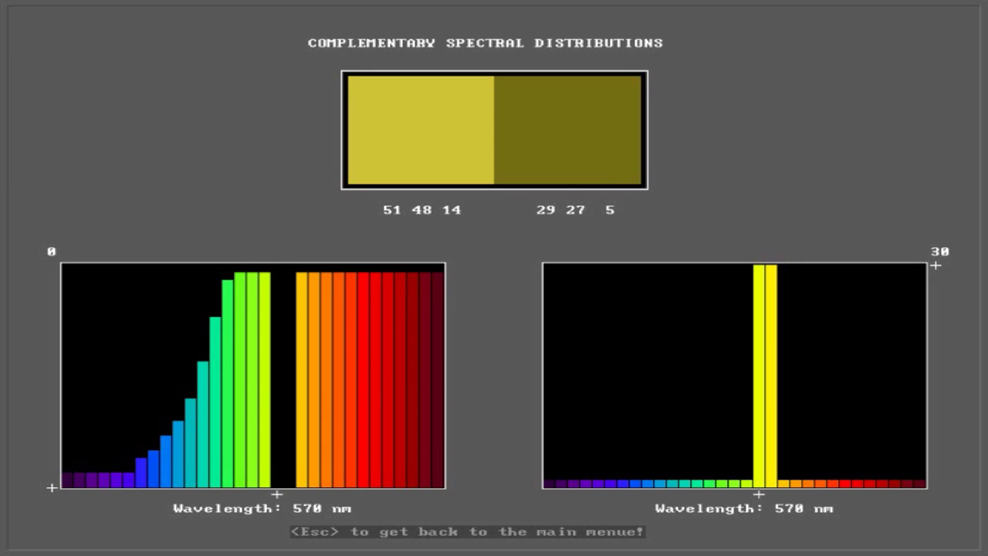
Step: Optimize both spectra to matching bright yellows, 63 59 17 and 63 59 12, then step to 590 nm
key(o)
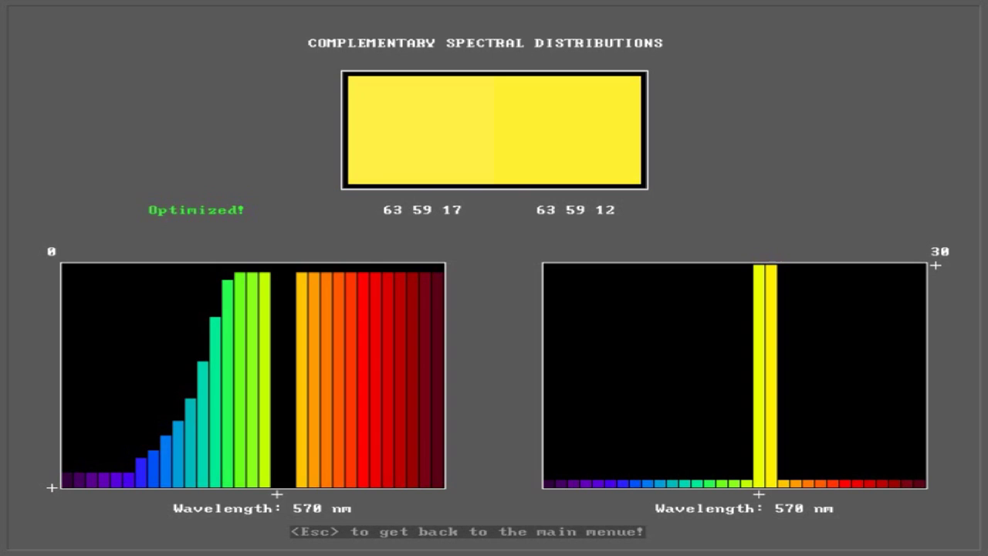
key(Right)
key(Right)
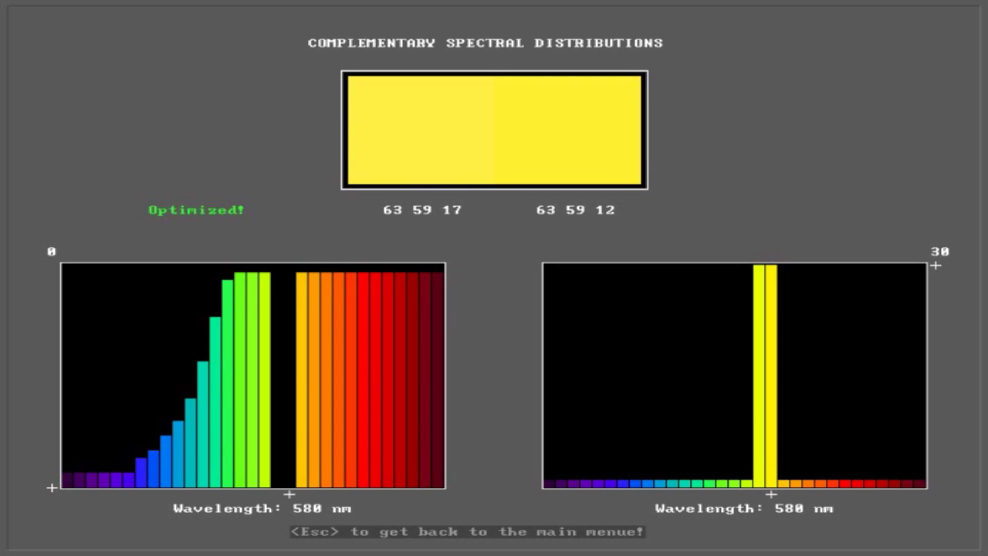